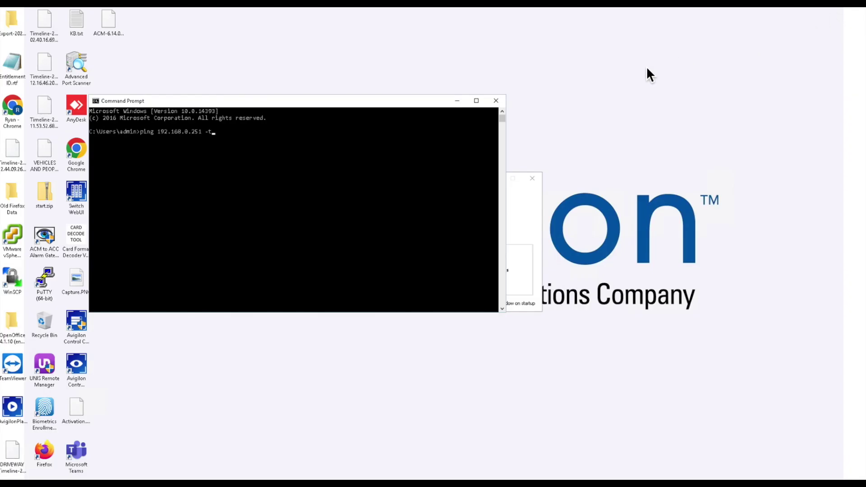
Step: Run 'ping 192.168.0.251 -t' in the Command Prompt window to ping the controller continuously
{"action": "left_click_drag", "start_coordinate": [394, 107], "coordinate": [470, 149]}
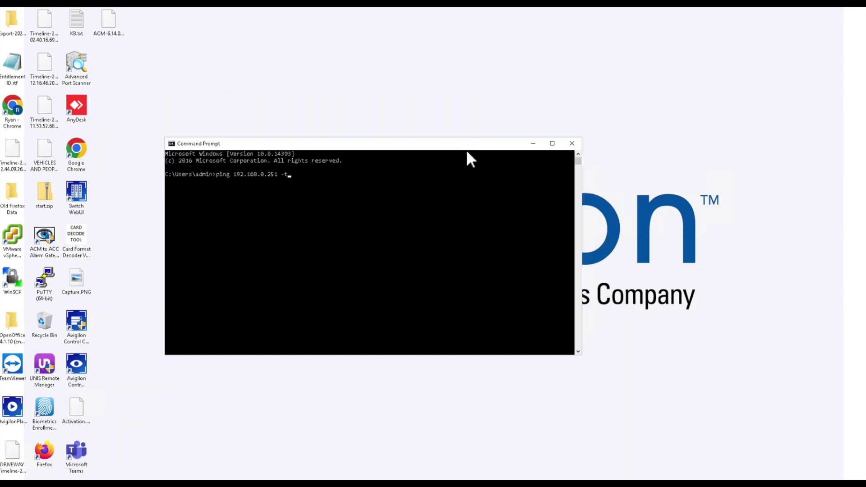
{"action": "left_click", "coordinate": [393, 223]}
{"action": "key", "text": "Escape"}
{"action": "left_click", "coordinate": [342, 201]}
{"action": "key", "text": "Escape"}
{"action": "key", "text": "Return"}
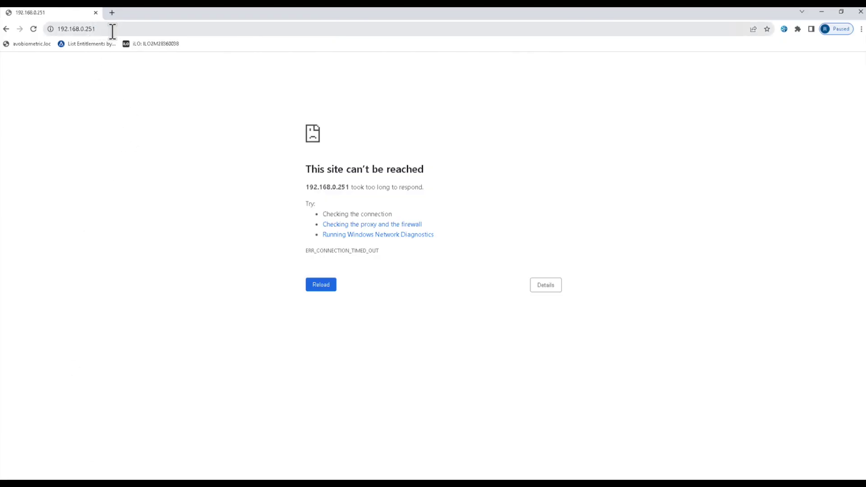
Step: Reload 192.168.0.251 over HTTPS and proceed past Chrome's certificate warning to the controller login
{"action": "left_click", "coordinate": [113, 29]}
{"action": "key", "text": "Return"}
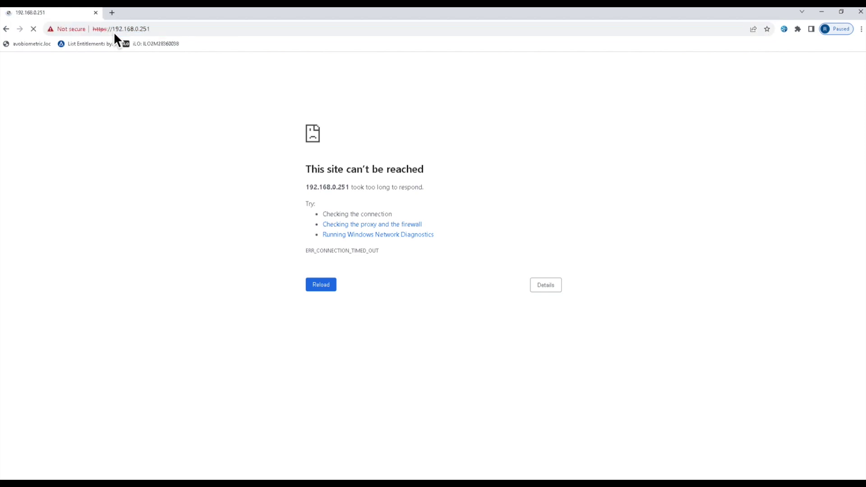
{"action": "left_click", "coordinate": [336, 286]}
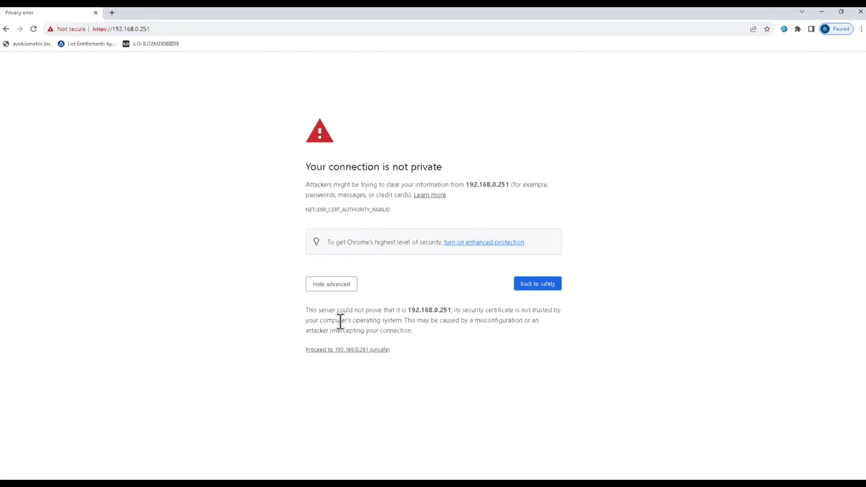
{"action": "left_click", "coordinate": [344, 350]}
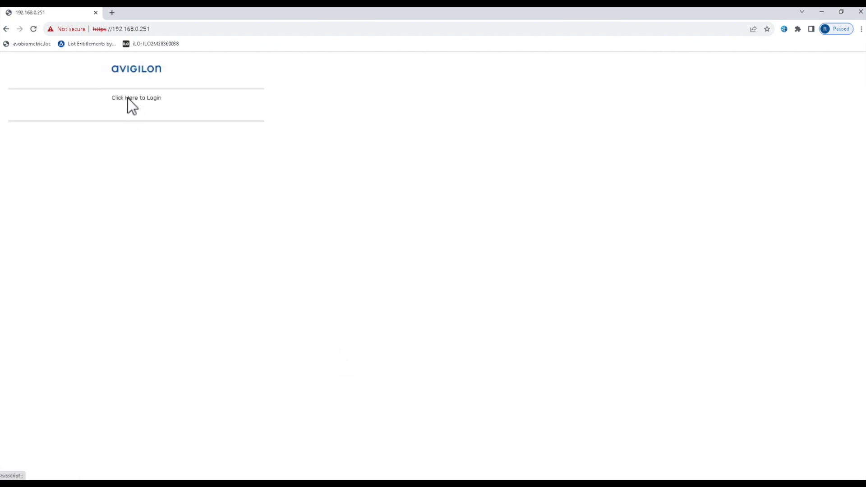
{"action": "left_click", "coordinate": [128, 98]}
Step: Submit the default admin password, then retry after the login is rejected
{"action": "type", "text": "••••••••"}
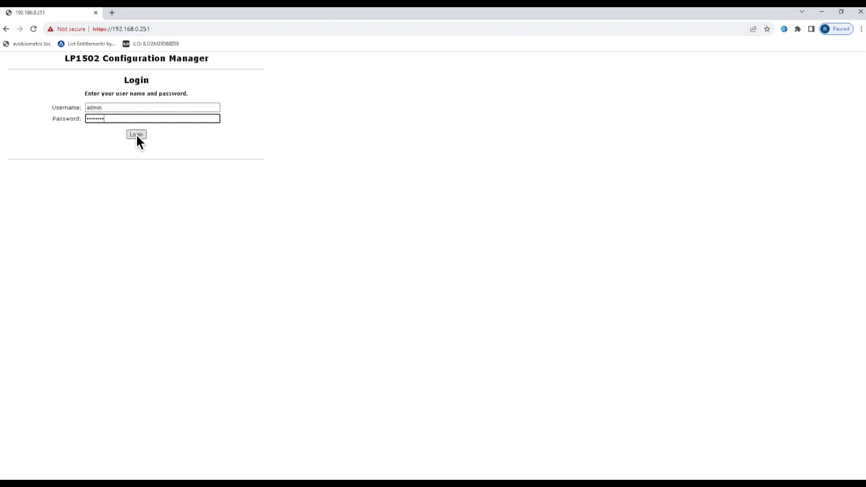
{"action": "left_click", "coordinate": [136, 134]}
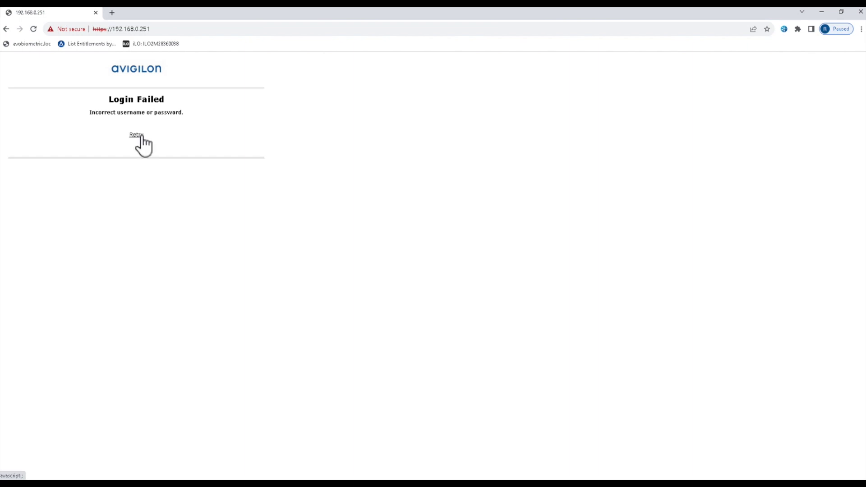
{"action": "left_click", "coordinate": [142, 135]}
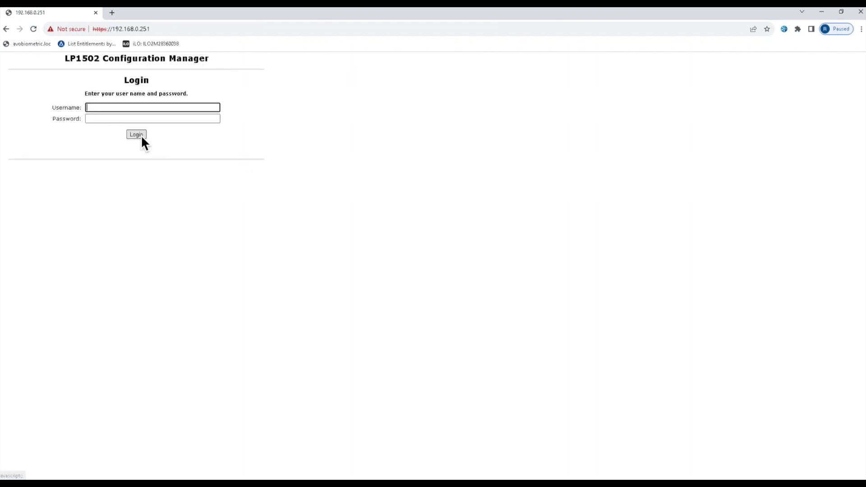
Step: Log in as 'admin' with the account password and dismiss the no-user-accounts notice
{"action": "type", "text": "admin"}
{"action": "key", "text": "Tab"}
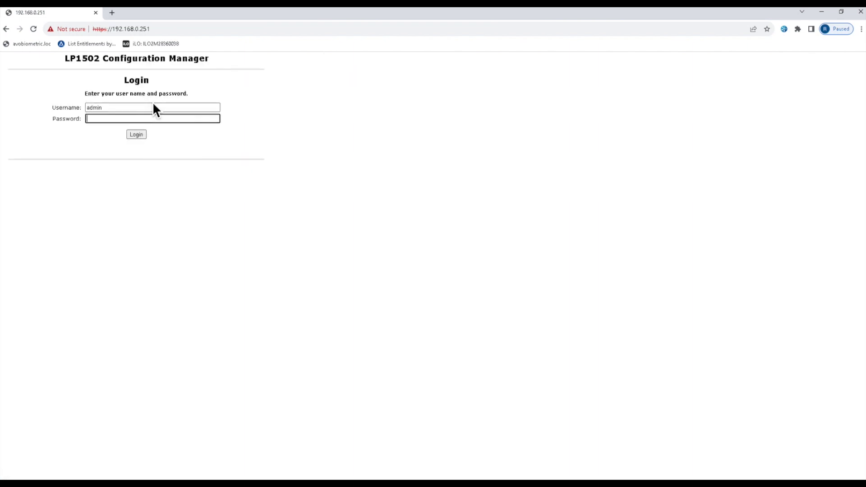
{"action": "type", "text": "********"}
{"action": "key", "text": "Return"}
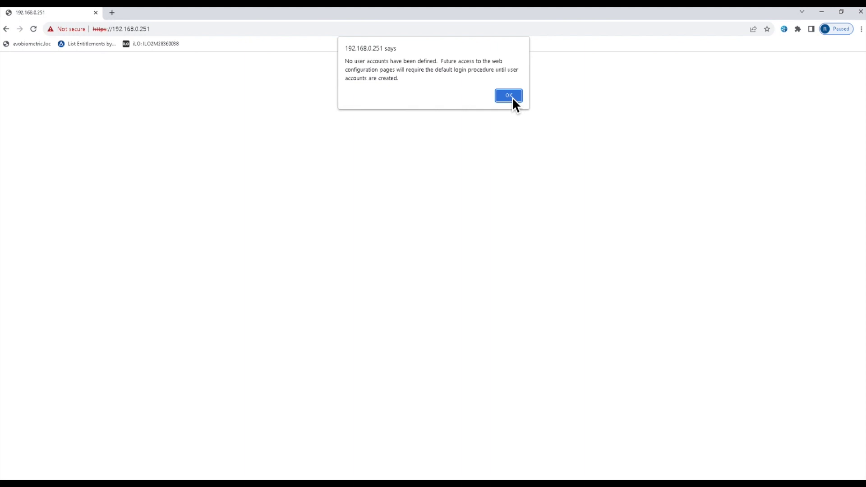
{"action": "left_click", "coordinate": [510, 95]}
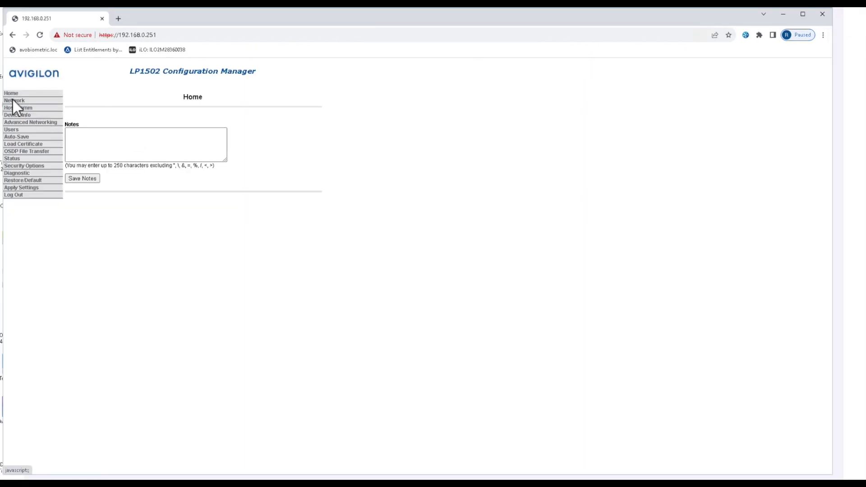
{"action": "left_click", "coordinate": [14, 100]}
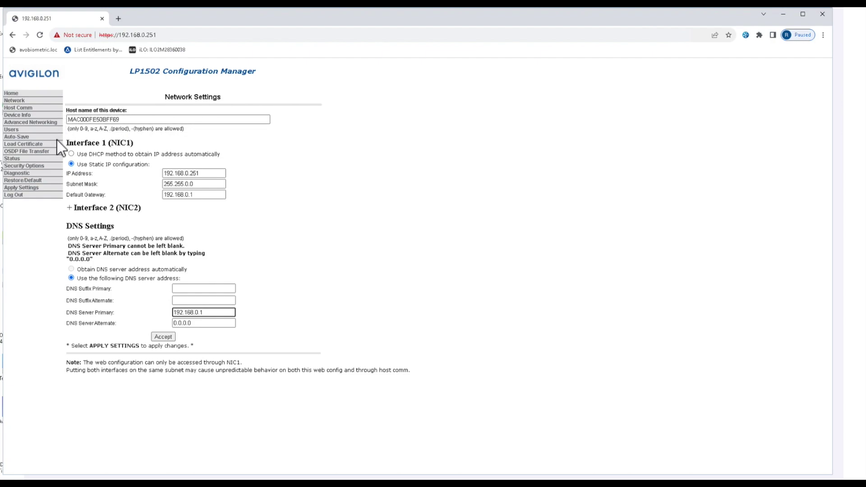
Step: Change NIC1 to IP 192.168.4.251, gateway 192.168.4.1 and subnet mask 255.255.255.0
{"action": "left_click", "coordinate": [203, 173]}
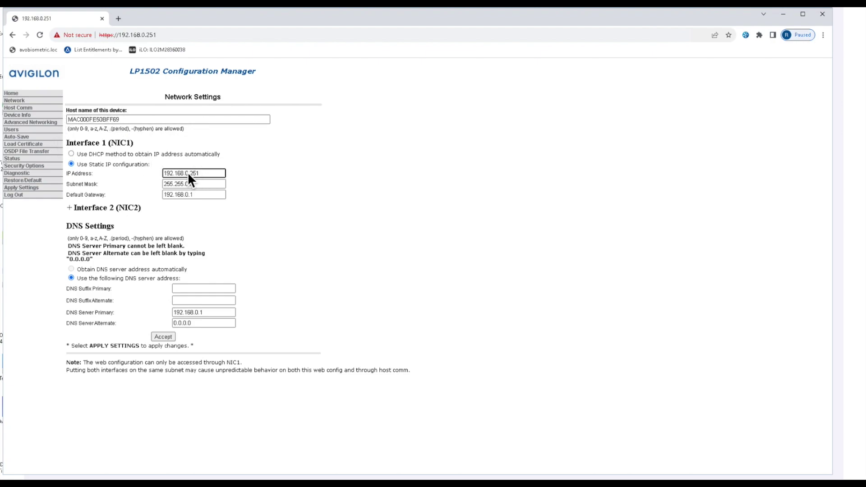
{"action": "left_click", "coordinate": [189, 174]}
{"action": "key", "text": "BackSpace"}
{"action": "key", "text": "BackSpace"}
{"action": "type", "text": "4."}
{"action": "left_click", "coordinate": [189, 195]}
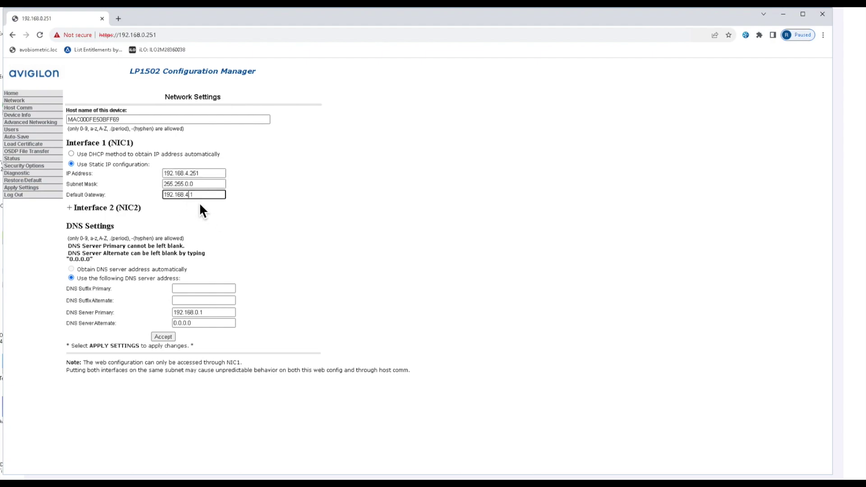
{"action": "key", "text": "BackSpace"}
{"action": "type", "text": "4"}
{"action": "left_click", "coordinate": [189, 184]}
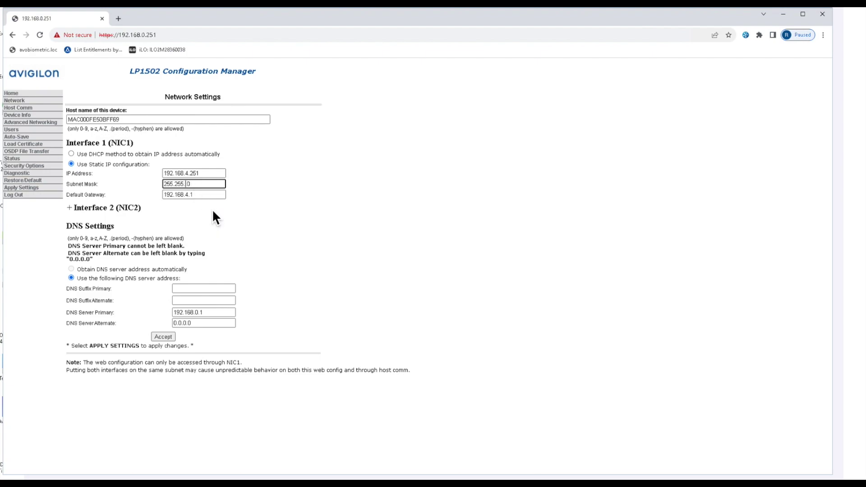
{"action": "type", "text": "55."}
{"action": "left_click", "coordinate": [167, 289]}
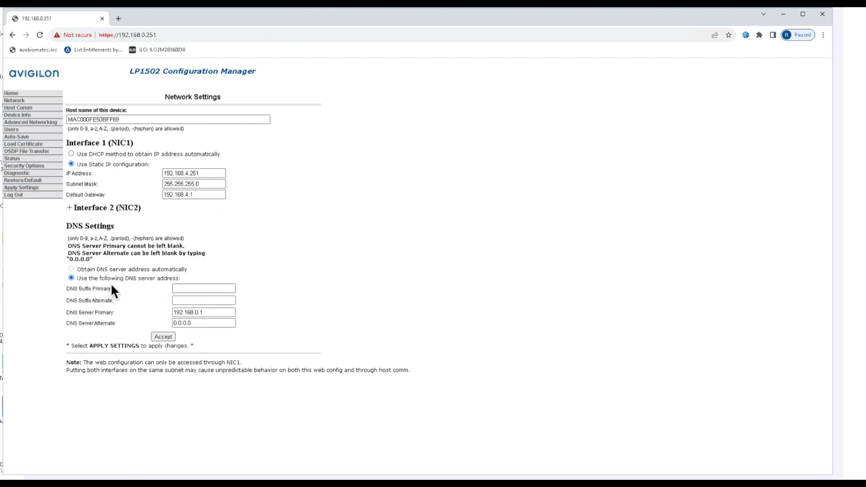
Step: Accept the new network settings and acknowledge the apply-settings reminder
{"action": "left_click", "coordinate": [164, 337]}
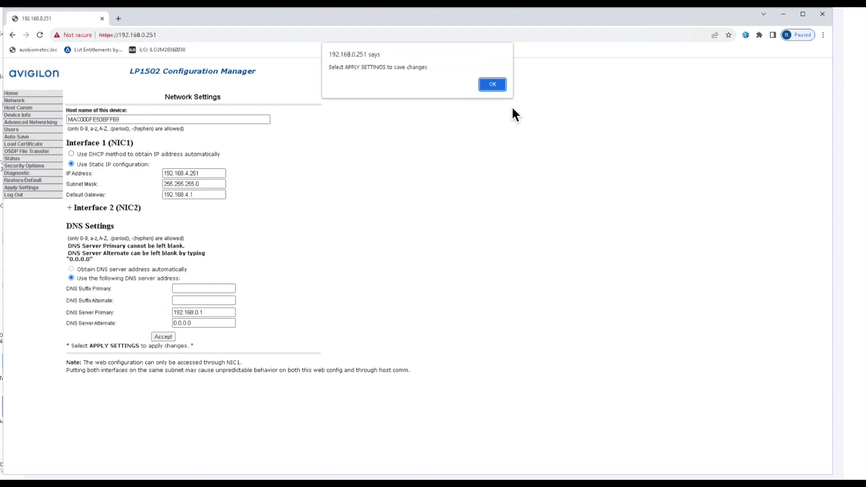
{"action": "left_click", "coordinate": [499, 87]}
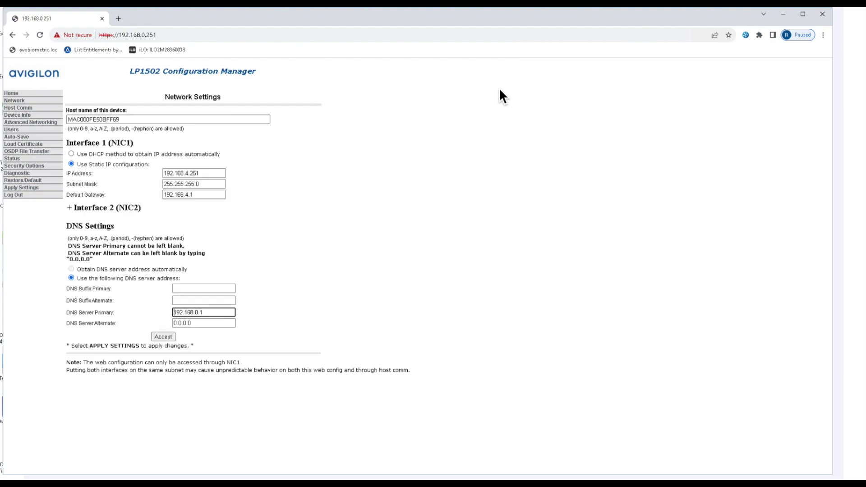
{"action": "left_click", "coordinate": [18, 109]}
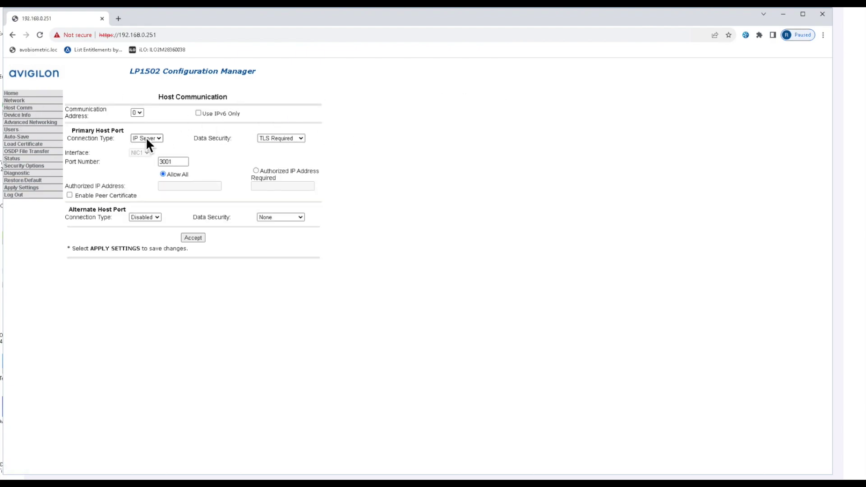
Step: Make the primary host port an IP Client, then view the Advanced Networking routing table
{"action": "left_click", "coordinate": [159, 139]}
{"action": "left_click", "coordinate": [151, 154]}
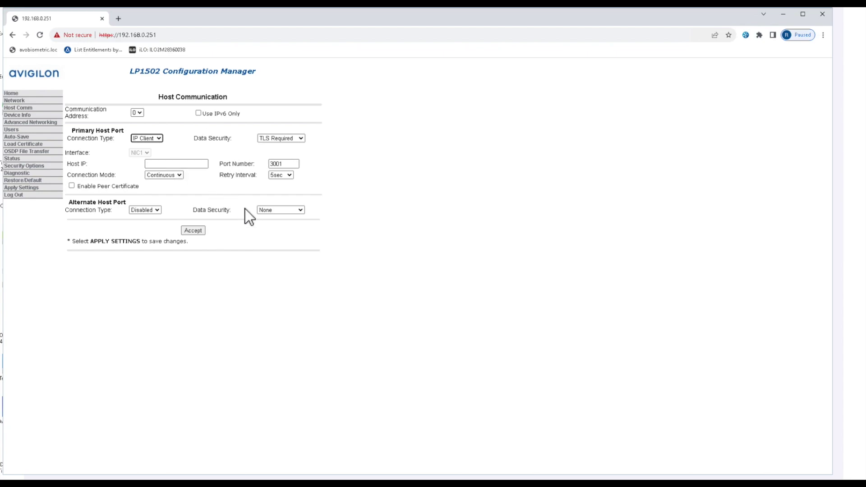
{"action": "left_click", "coordinate": [289, 211]}
{"action": "left_click", "coordinate": [21, 117]}
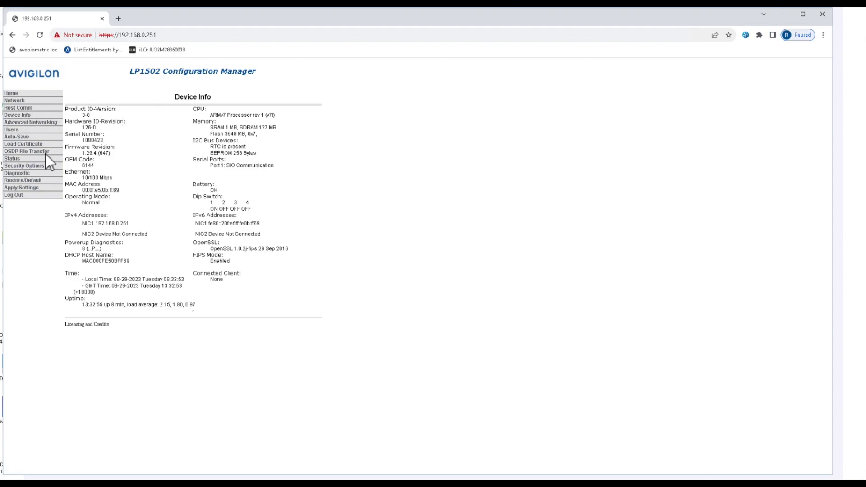
{"action": "left_click", "coordinate": [32, 124]}
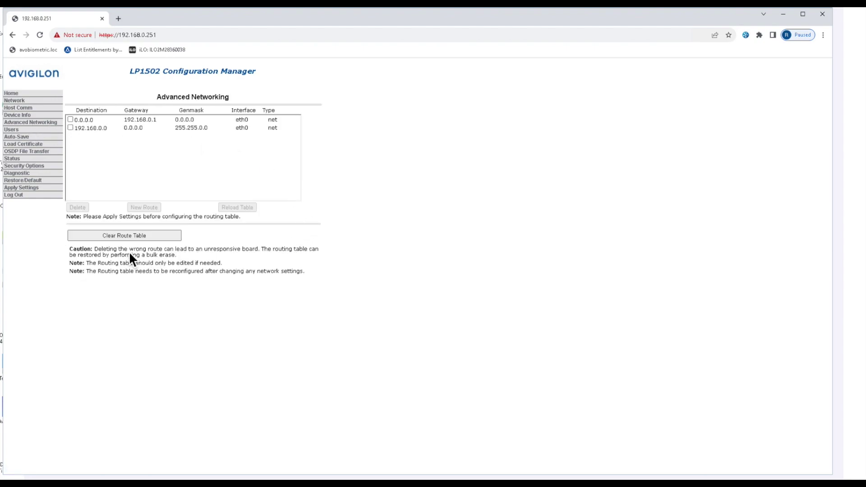
Step: Create a new user account with a confirmed password and the note 'notes here', and save it
{"action": "left_click", "coordinate": [12, 130]}
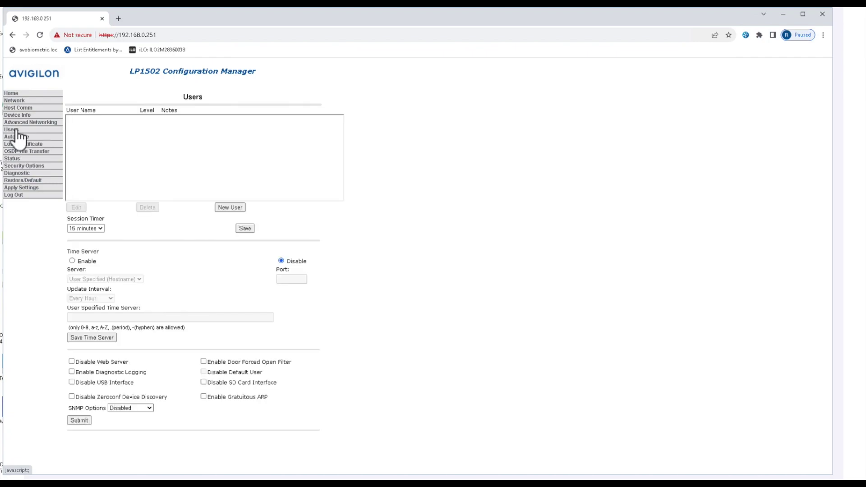
{"action": "left_click", "coordinate": [230, 208]}
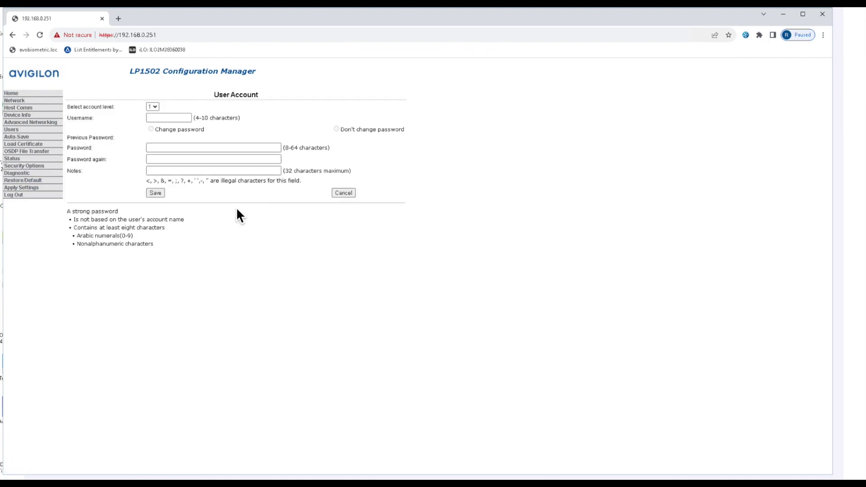
{"action": "left_click", "coordinate": [172, 117]}
{"action": "key", "text": "Tab"}
{"action": "type", "text": "pass"}
{"action": "key", "text": "Tab"}
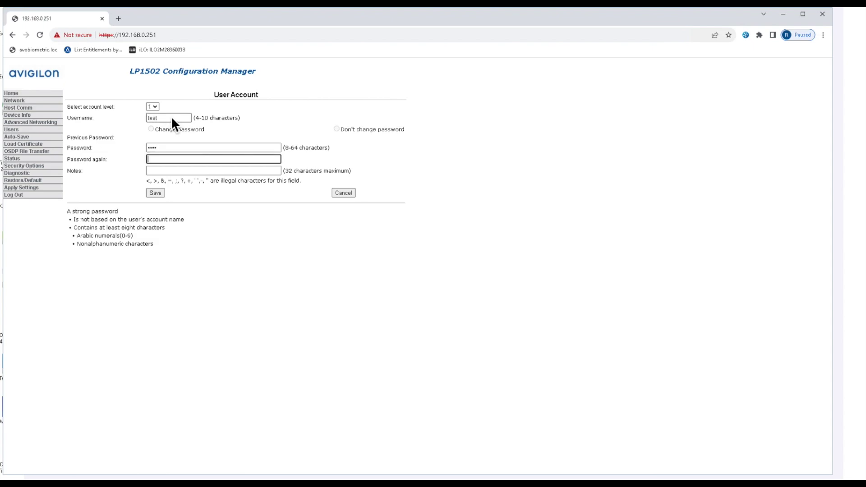
{"action": "type", "text": "pass"}
{"action": "key", "text": "Tab"}
{"action": "type", "text": "notes here"}
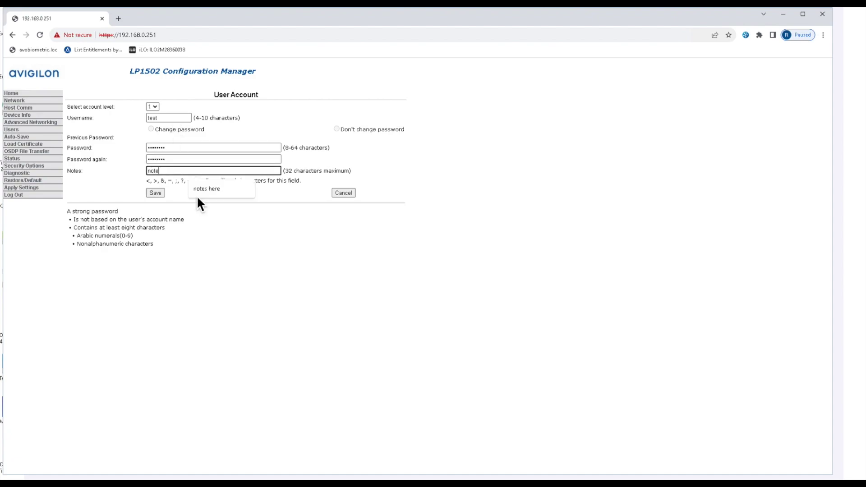
{"action": "left_click", "coordinate": [155, 193]}
{"action": "left_click", "coordinate": [33, 144]}
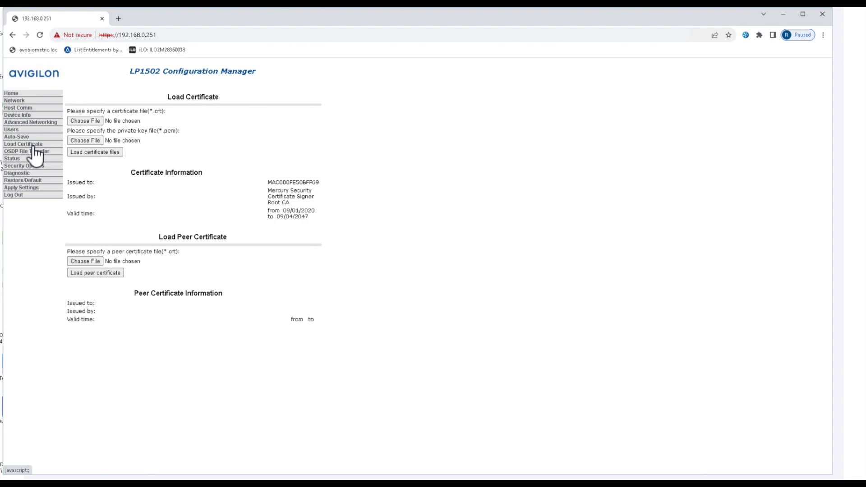
Step: View the Auto-Save, Load Certificate and OSDP File Transfer pages without changing anything
{"action": "left_click", "coordinate": [24, 137]}
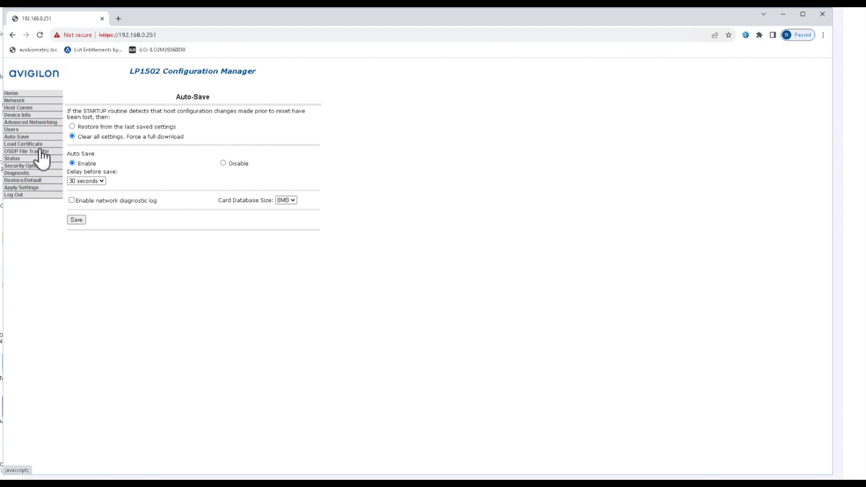
{"action": "left_click", "coordinate": [35, 144]}
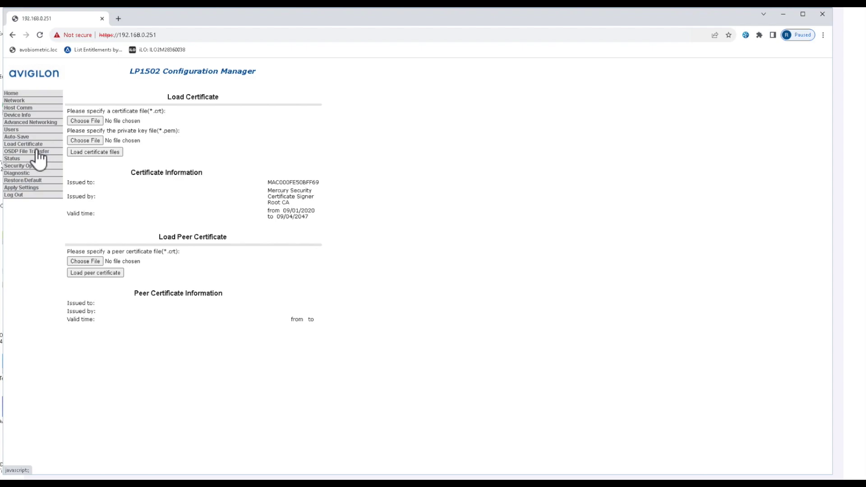
{"action": "left_click", "coordinate": [37, 152]}
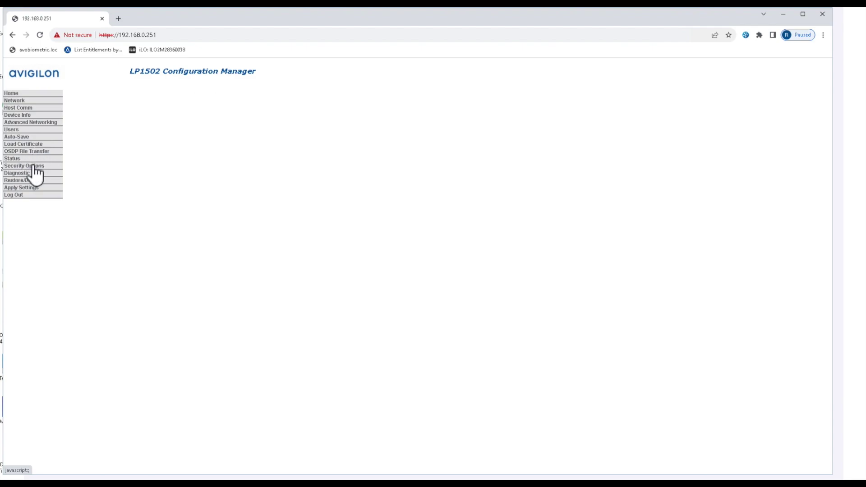
Step: Apply the settings and reboot the board, confirming the user-accounts and proceed warnings
{"action": "left_click", "coordinate": [35, 187]}
{"action": "left_click", "coordinate": [118, 114]}
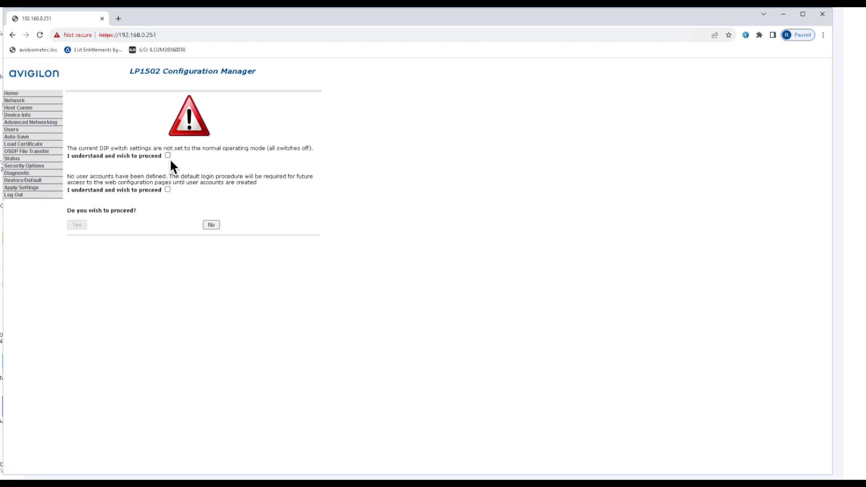
{"action": "left_click", "coordinate": [168, 189]}
{"action": "left_click", "coordinate": [78, 224]}
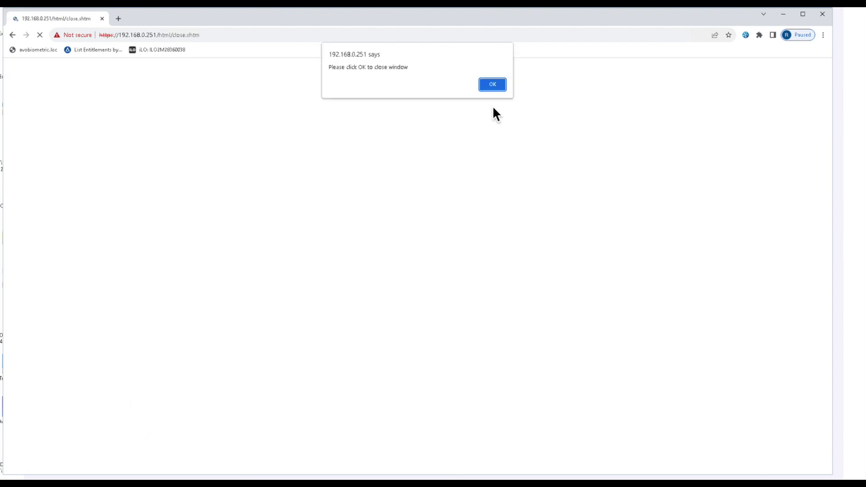
{"action": "left_click", "coordinate": [499, 89]}
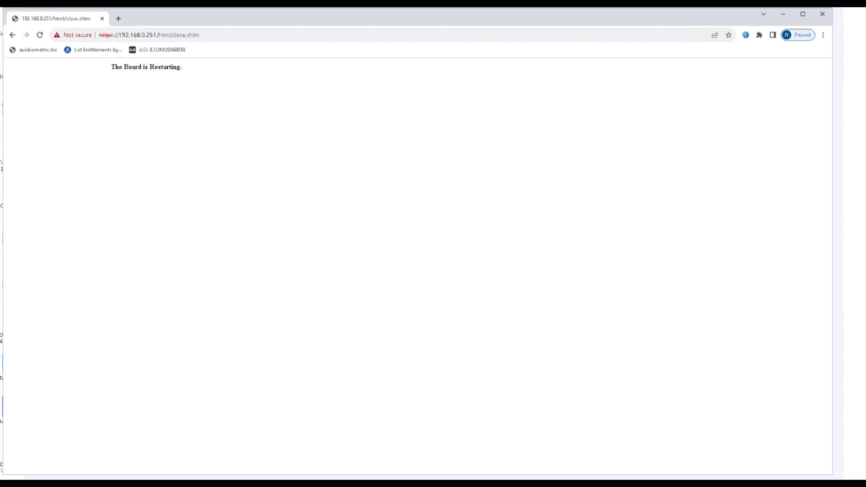
Step: Recall the ping to 192.168.4.251 in Command Prompt and run it continuously with -t
{"action": "mouse_move", "coordinate": [70, 483]}
{"action": "left_click", "coordinate": [97, 473]}
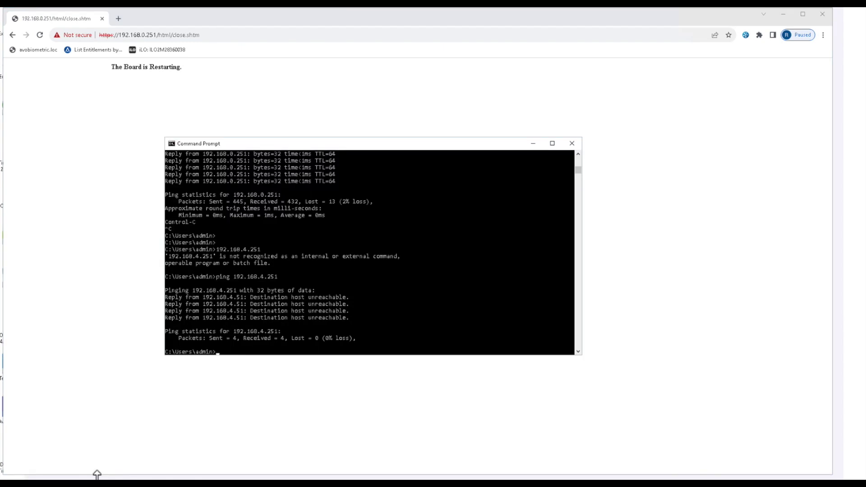
{"action": "key", "text": "Up"}
{"action": "type", "text": "-t"}
{"action": "key", "text": "Return"}
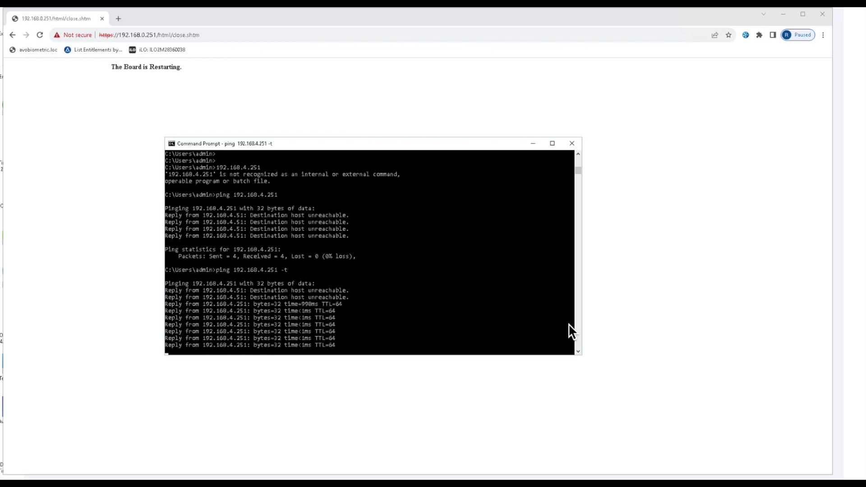
{"action": "left_click", "coordinate": [159, 154]}
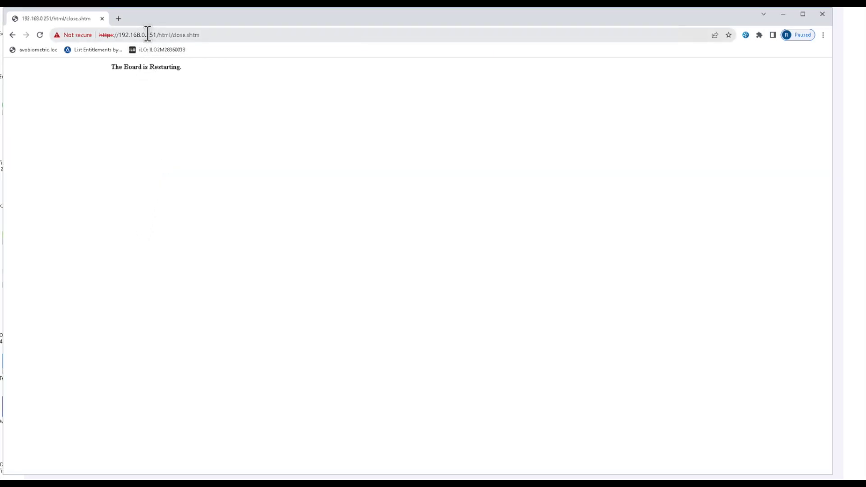
Step: Change the browser address to 192.168.4.251 and open the controller's login form
{"action": "left_click", "coordinate": [142, 34]}
{"action": "left_click", "coordinate": [145, 34]}
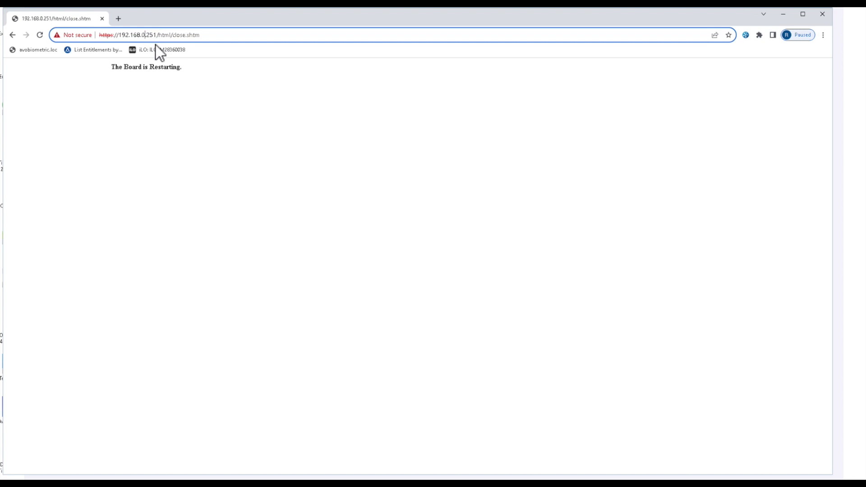
{"action": "key", "text": "BackSpace"}
{"action": "type", "text": "4"}
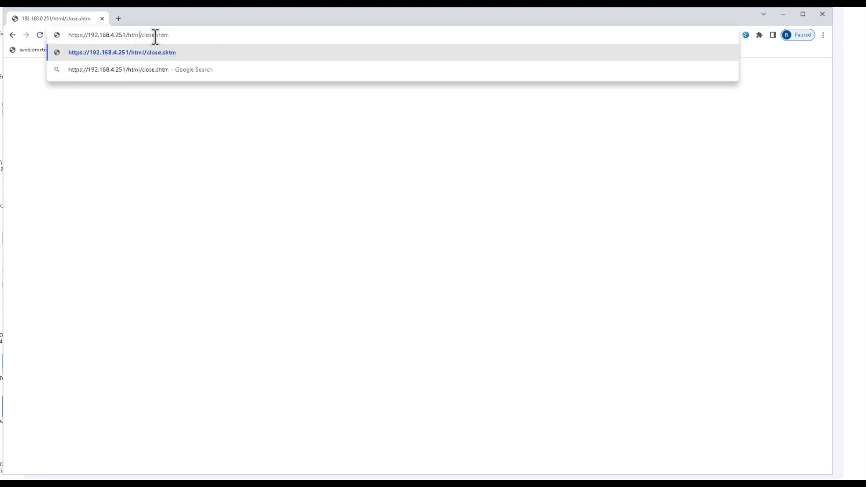
{"action": "key", "text": "Return"}
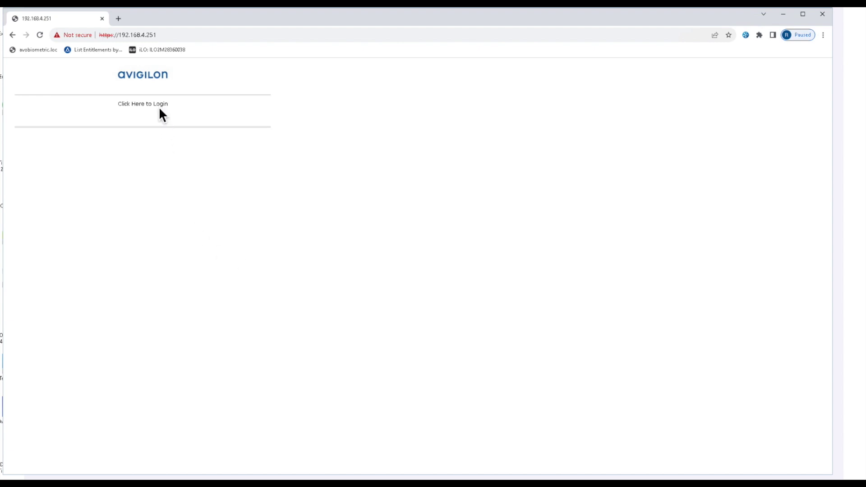
{"action": "left_click", "coordinate": [160, 106]}
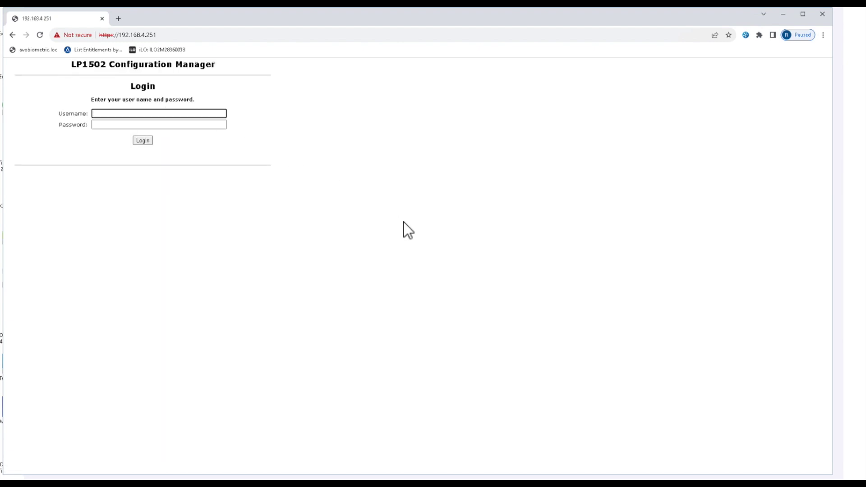